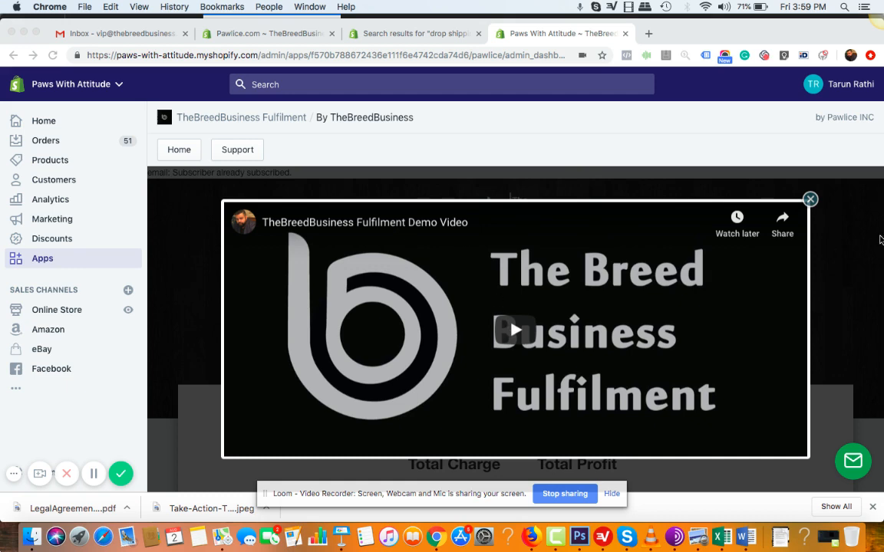
# Dismiss the demo video and open the product selection page for choosing products to import
pyautogui.click(810, 200)
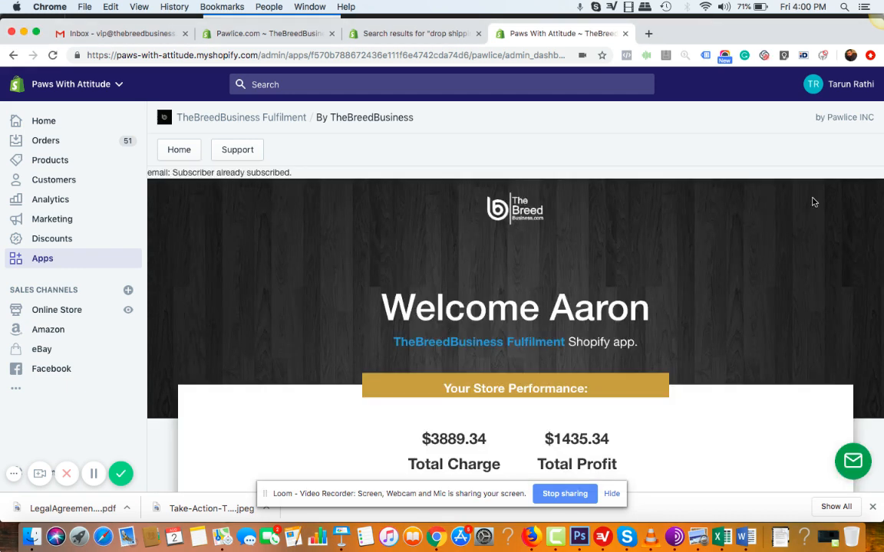
pyautogui.scroll(-10, 621, 330)
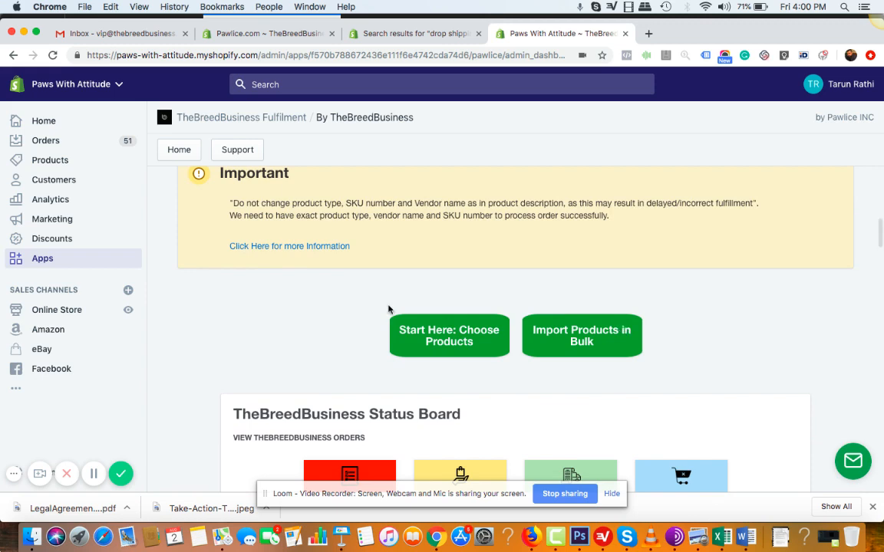
pyautogui.click(458, 344)
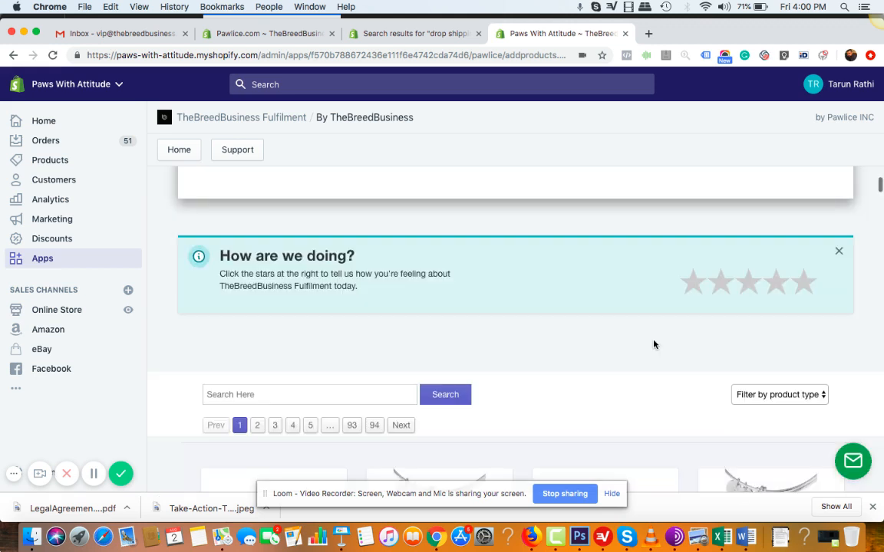
# Filter the product catalog by the coffee table product type
pyautogui.scroll(-3, 653, 345)
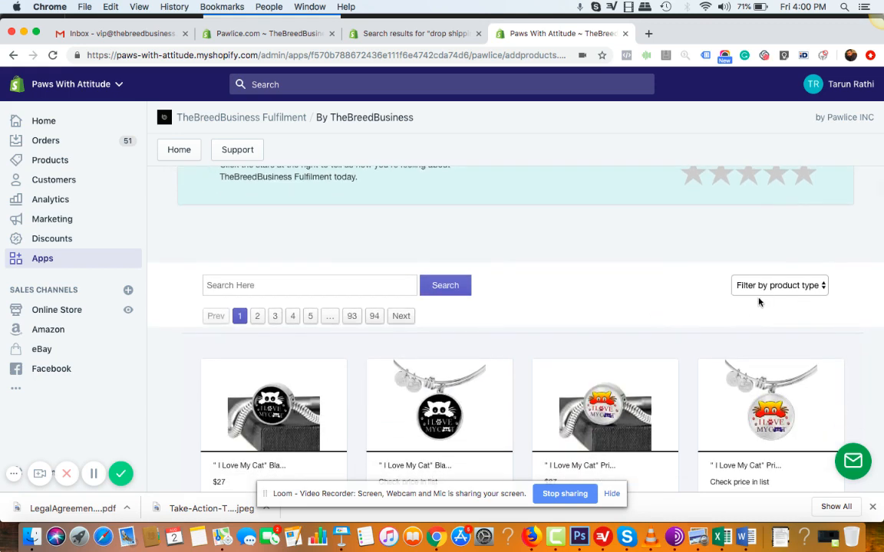
pyautogui.click(771, 262)
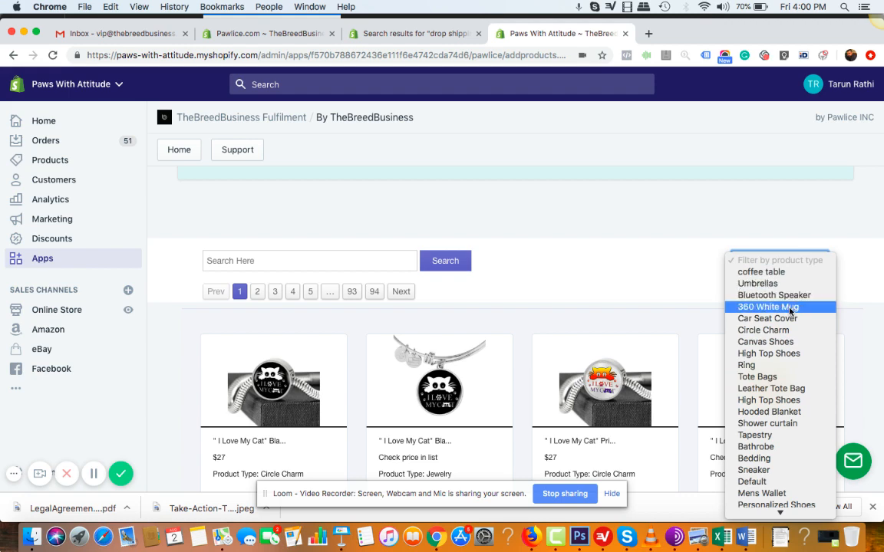
pyautogui.click(783, 271)
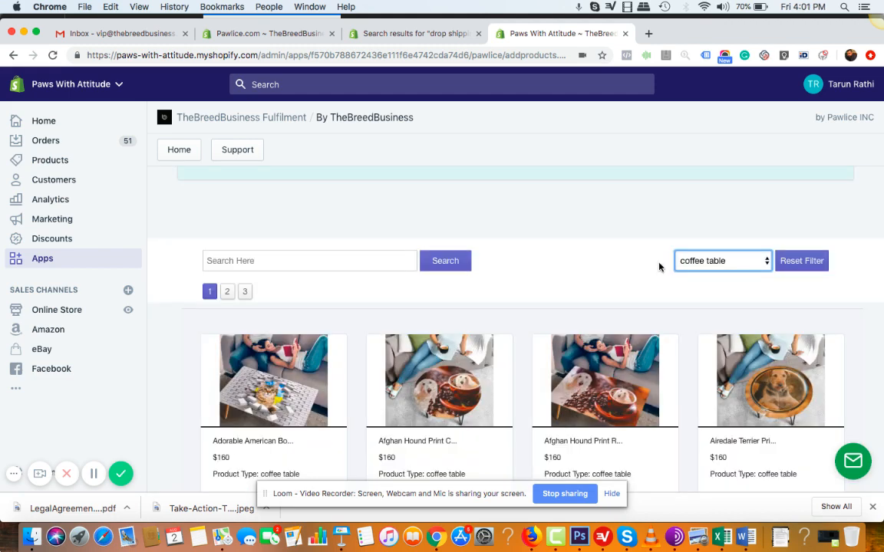
# Preview the Afghan Hound coffee table with the rectangular top, then close the preview
pyautogui.scroll(-3, 659, 267)
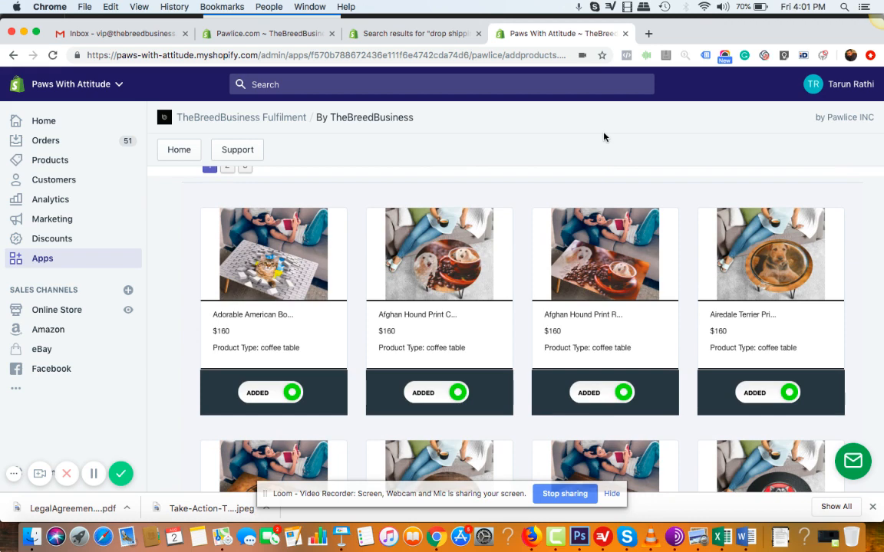
pyautogui.moveTo(592, 369)
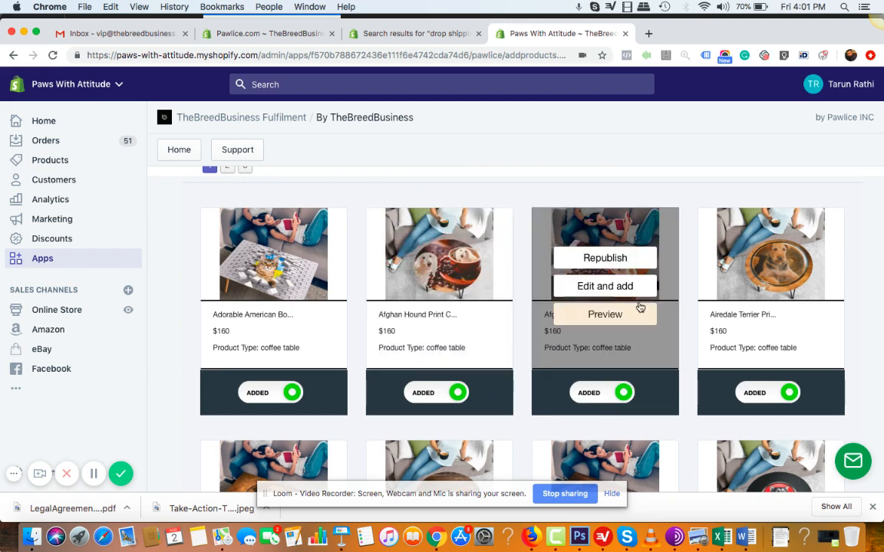
pyautogui.click(606, 316)
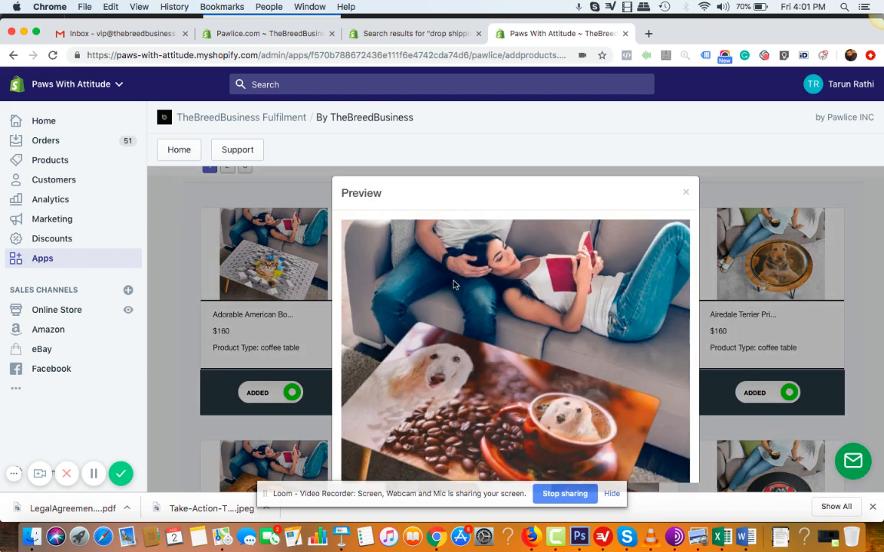
pyautogui.scroll(-2, 623, 380)
pyautogui.scroll(2, 623, 373)
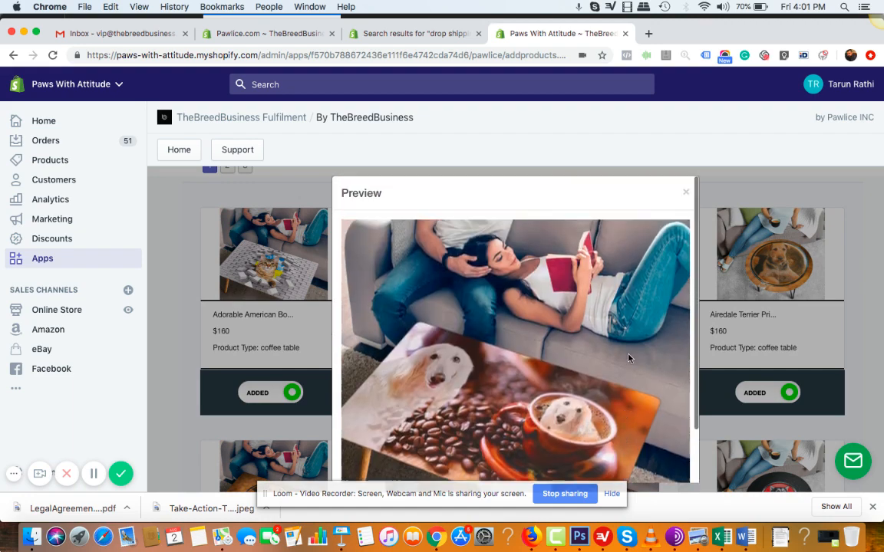
pyautogui.click(684, 193)
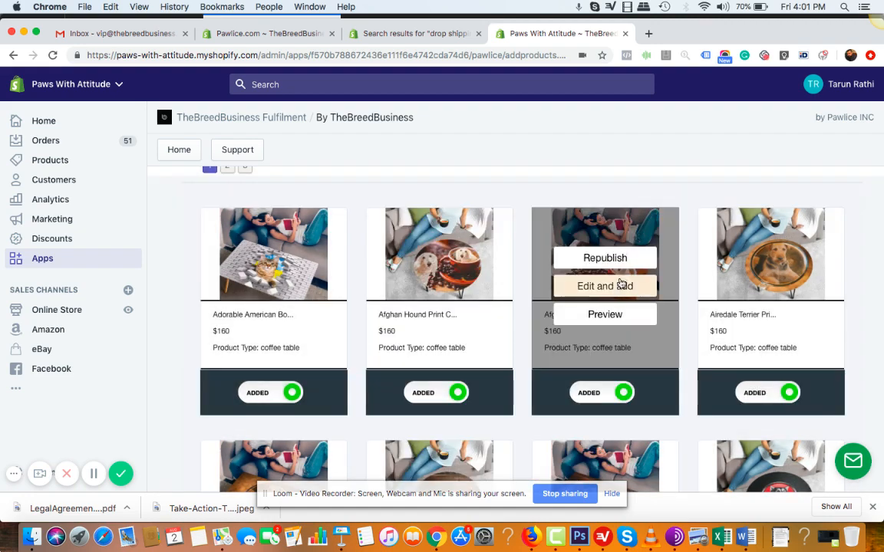
# Browse the coffee table listings and preview the circular Afghan Hound coffee table, closing the preview when done
pyautogui.scroll(1, 551, 355)
pyautogui.scroll(-10, 551, 355)
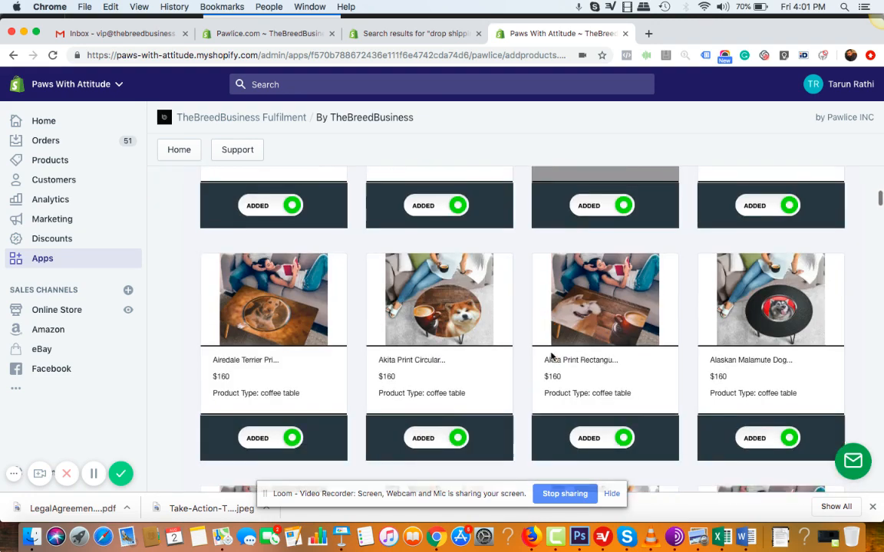
pyautogui.scroll(8, 551, 355)
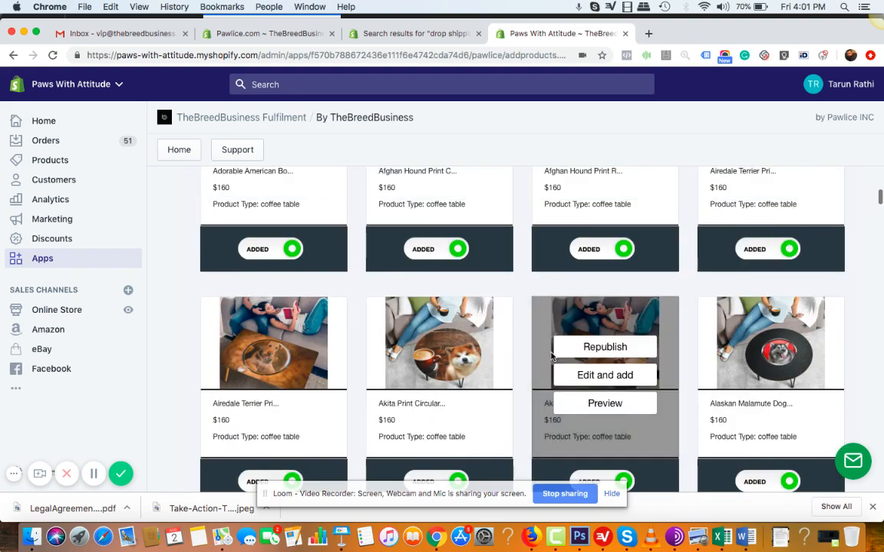
pyautogui.scroll(2, 465, 206)
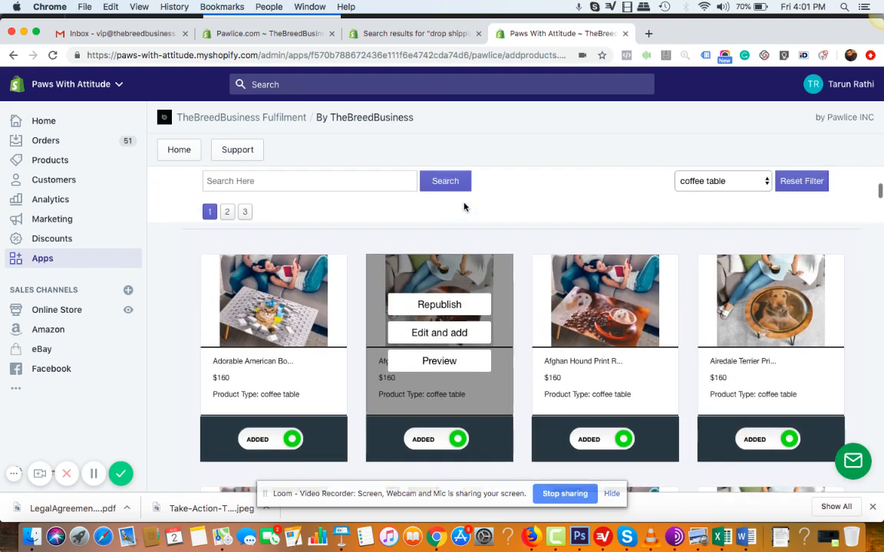
pyautogui.scroll(-1, 464, 206)
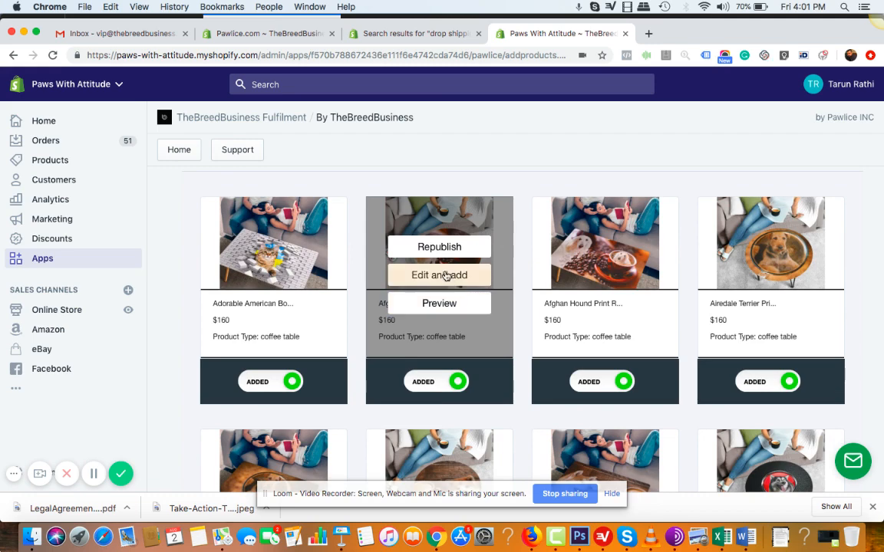
pyautogui.click(428, 303)
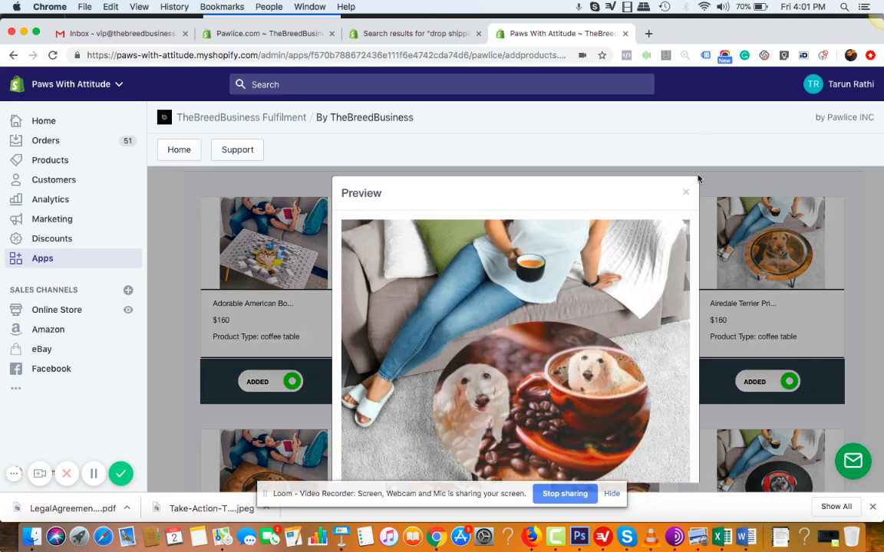
pyautogui.click(685, 192)
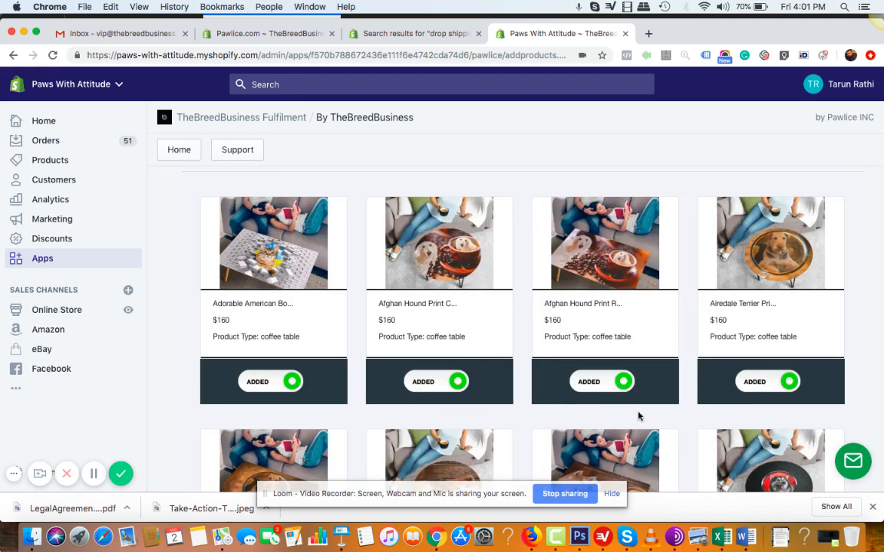
# Change the product type filter to Umbrellas
pyautogui.scroll(3, 637, 417)
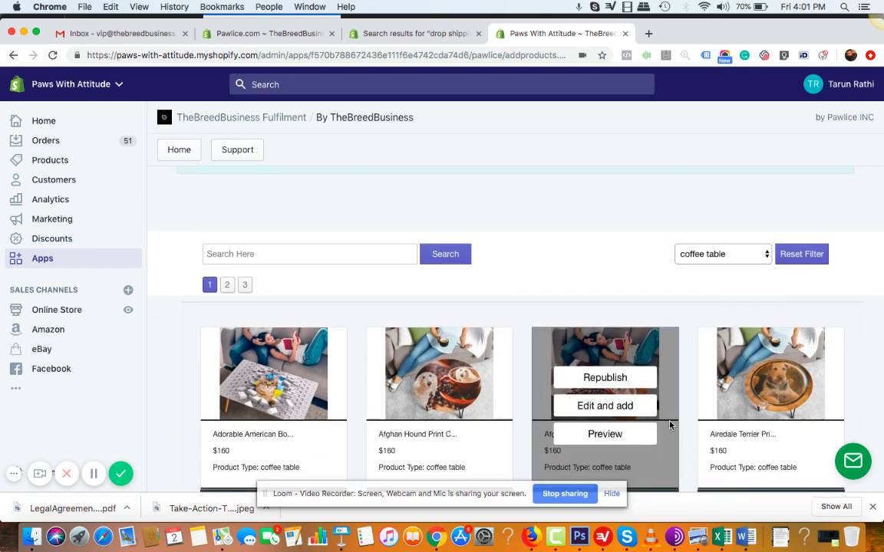
pyautogui.scroll(-1, 669, 424)
pyautogui.click(706, 228)
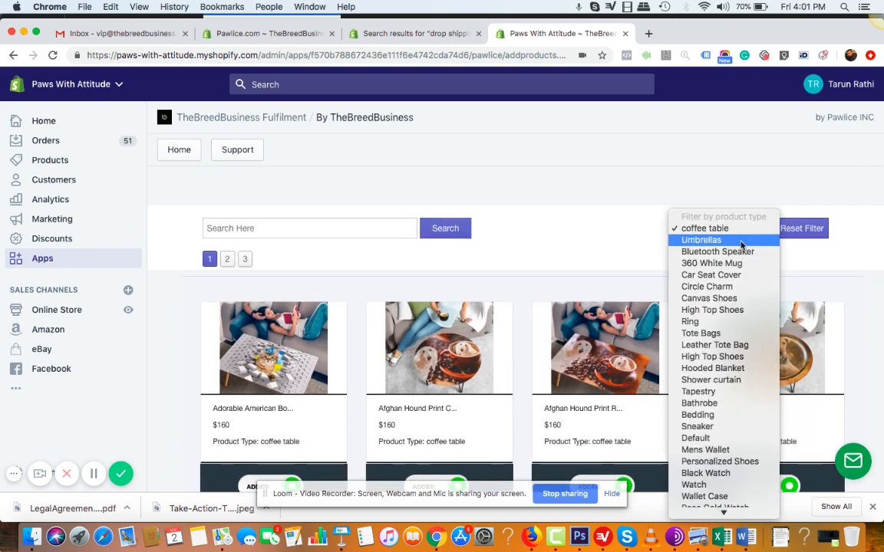
pyautogui.click(741, 243)
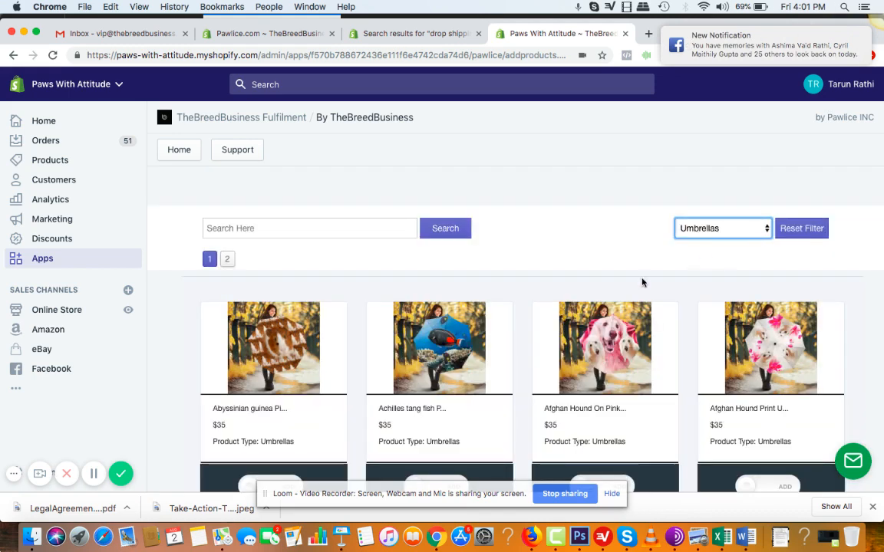
# Look over the umbrella listings and preview the Afghan Hound On Pink umbrella, closing the preview when done
pyautogui.scroll(-2, 602, 278)
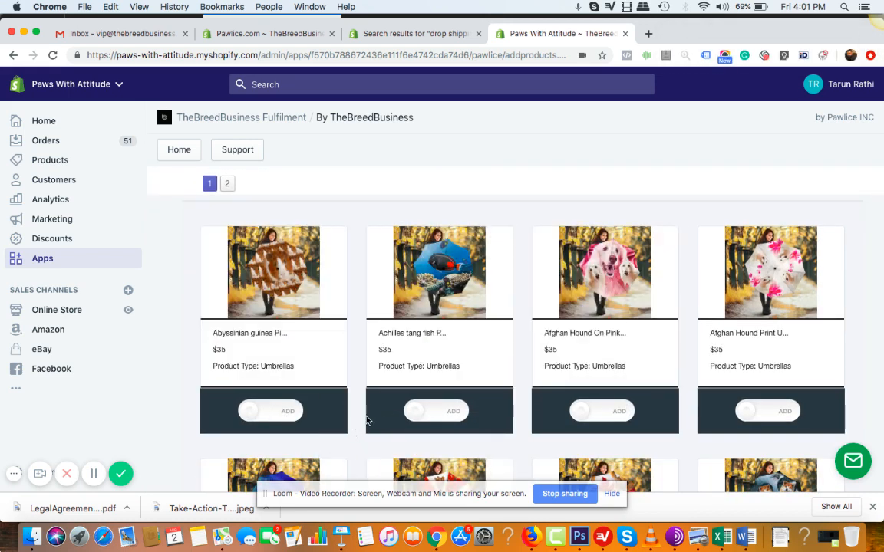
pyautogui.moveTo(210, 353)
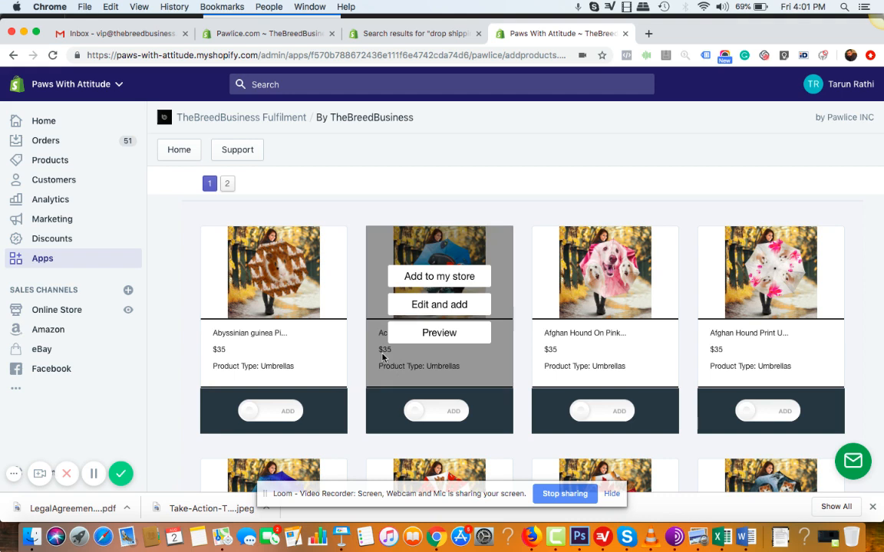
pyautogui.moveTo(220, 375)
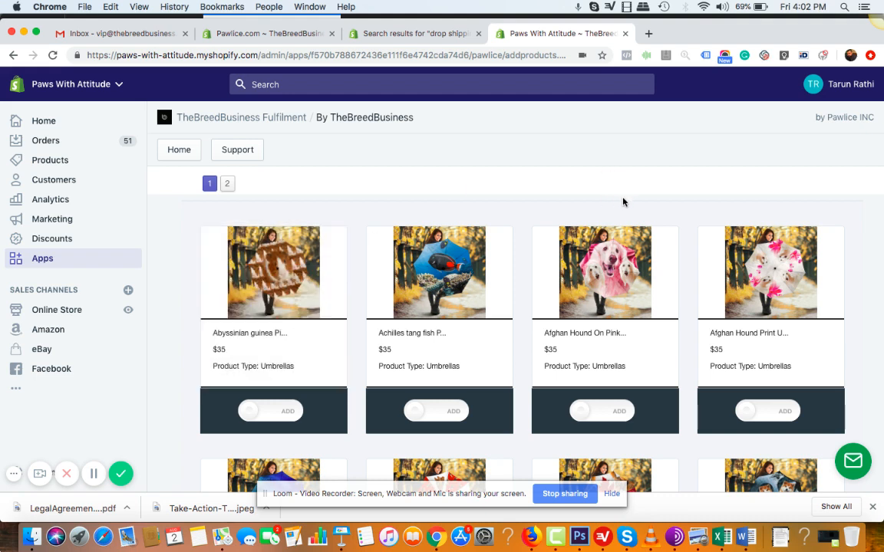
pyautogui.scroll(-1, 516, 435)
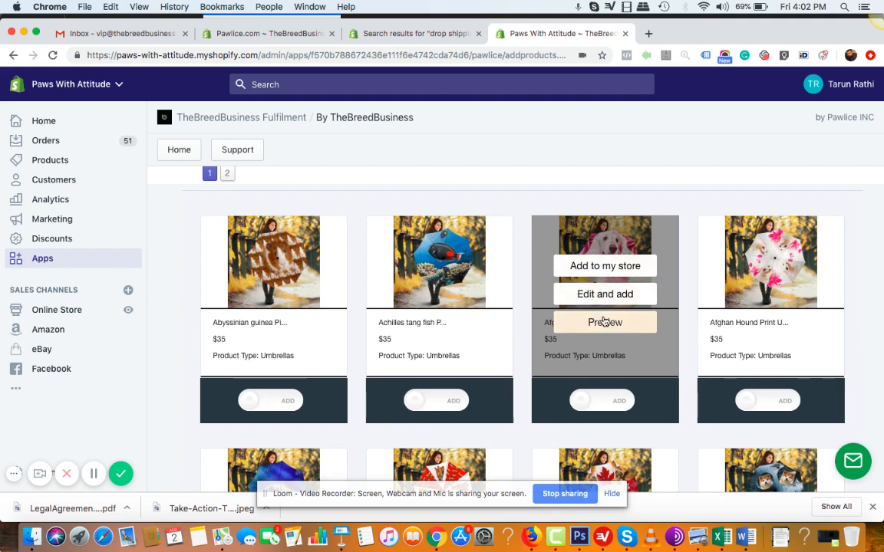
pyautogui.click(603, 323)
pyautogui.scroll(-3, 601, 328)
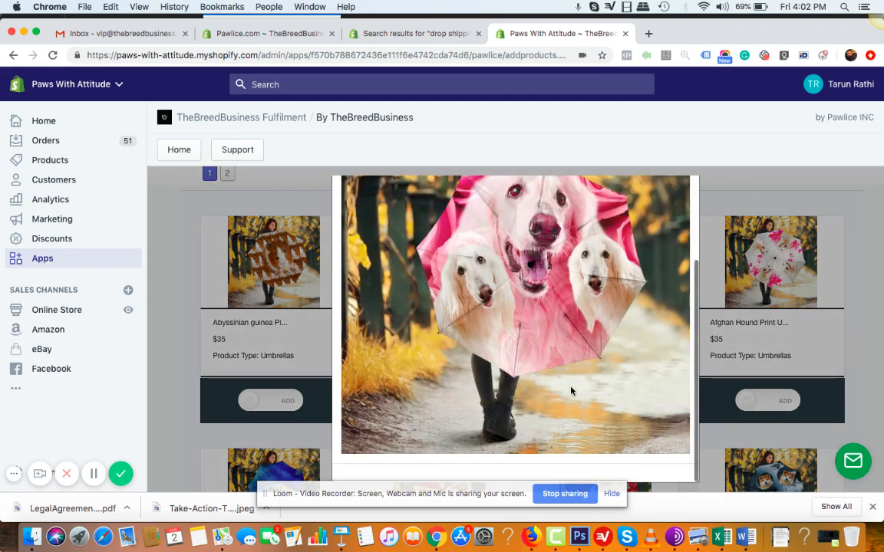
pyautogui.scroll(3, 572, 389)
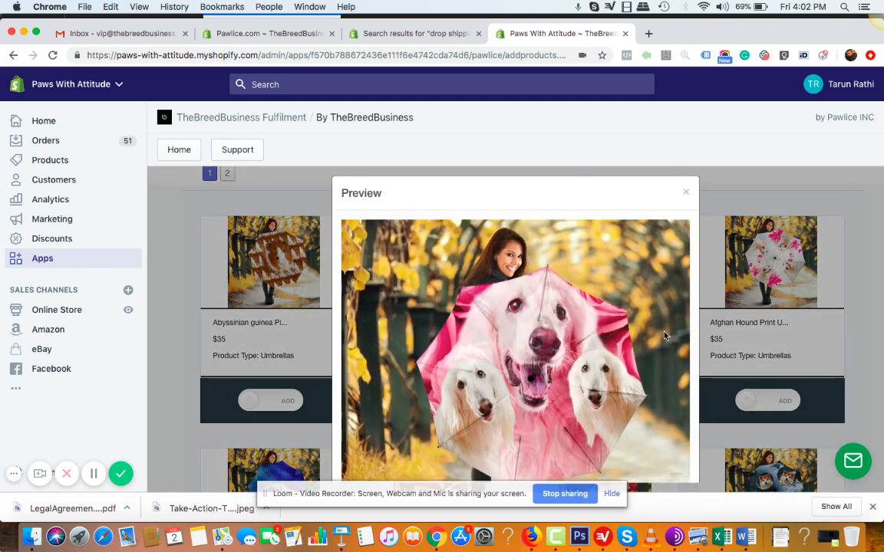
pyautogui.click(686, 194)
# Review the editable title, description and price of the Afghan Hound On Pink Print Umbrellas, then close the editor without adding the product
pyautogui.moveTo(612, 260)
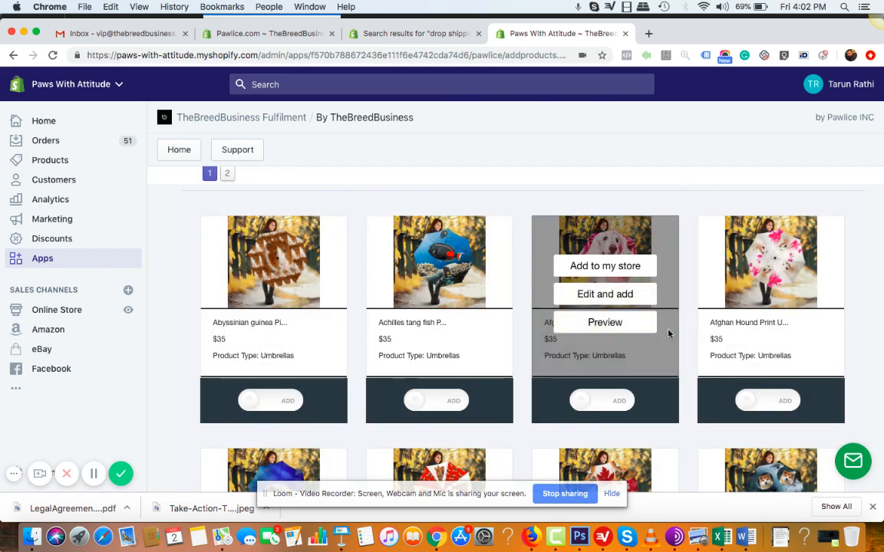
pyautogui.click(614, 300)
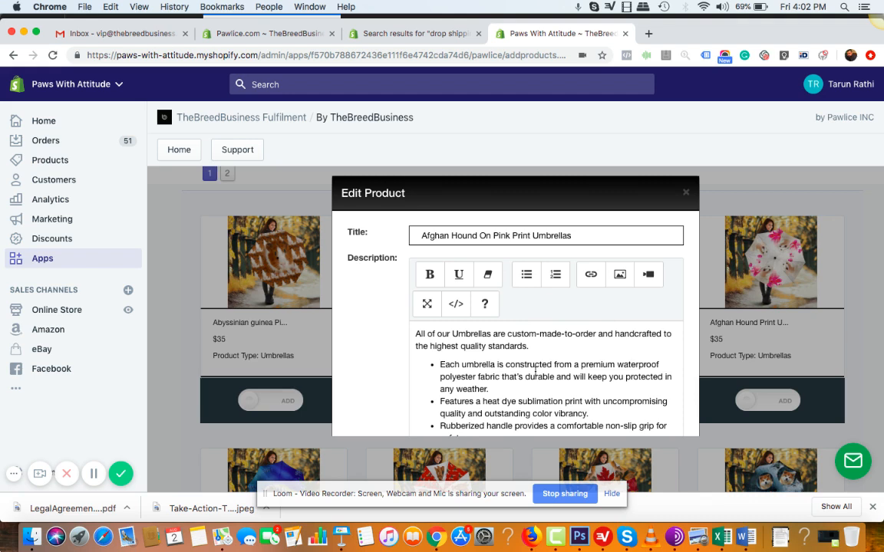
pyautogui.scroll(-15, 537, 372)
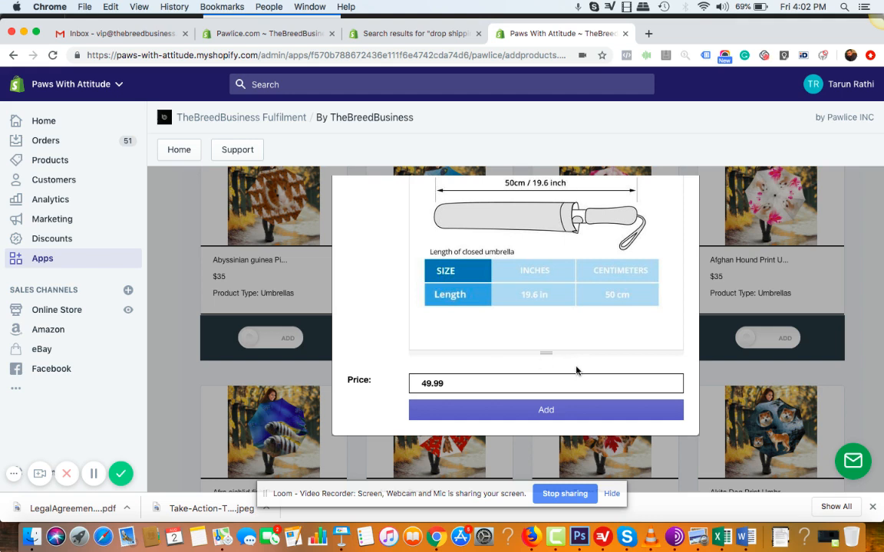
pyautogui.scroll(3, 575, 373)
pyautogui.scroll(-3, 575, 373)
pyautogui.scroll(10, 579, 382)
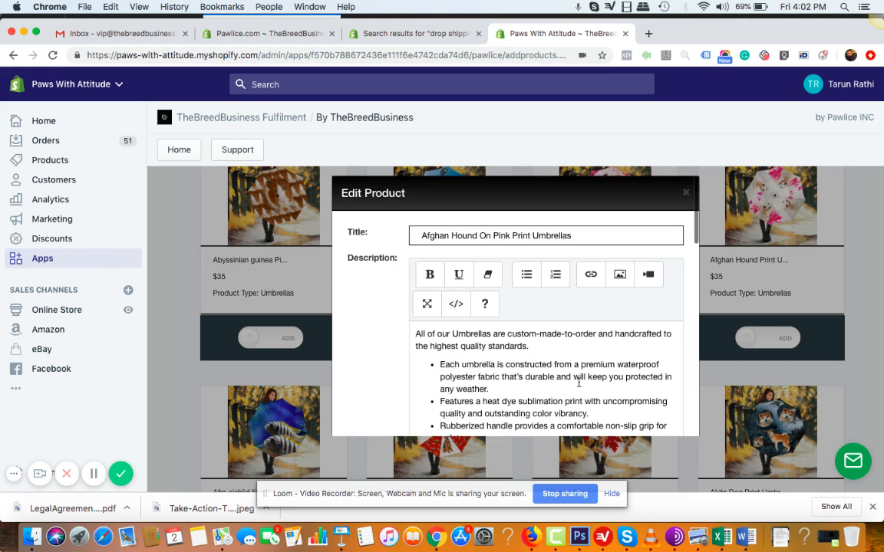
pyautogui.click(685, 191)
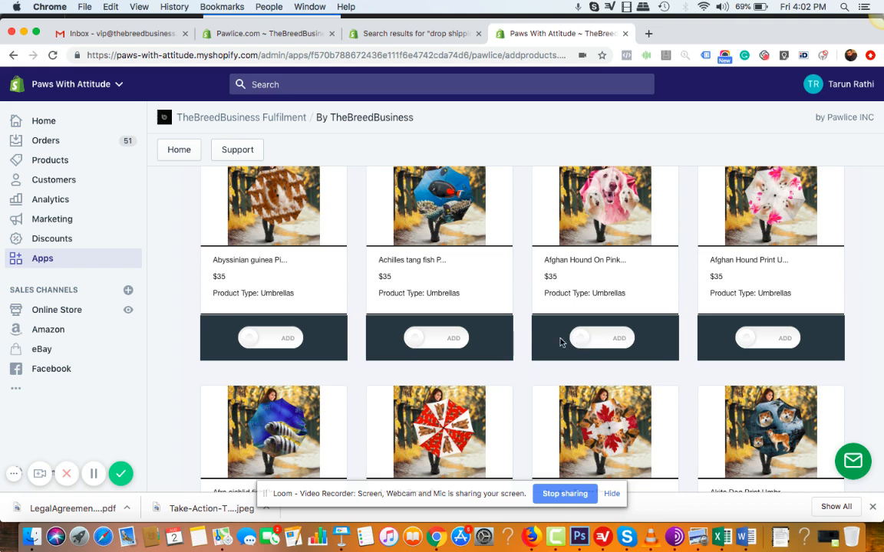
# Add the Afghan Hound On Pink umbrella and the Akita Dog Print umbrella to the store
pyautogui.click(620, 342)
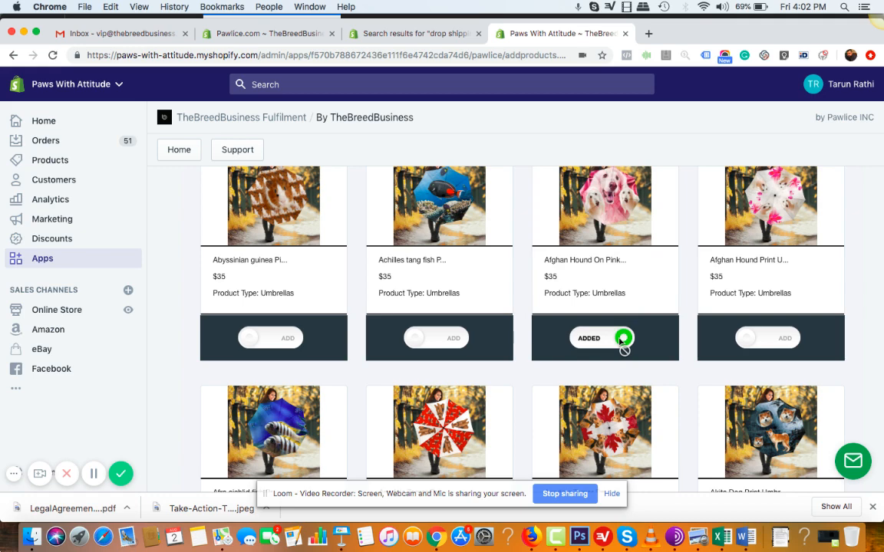
pyautogui.scroll(-3, 620, 342)
pyautogui.moveTo(661, 366)
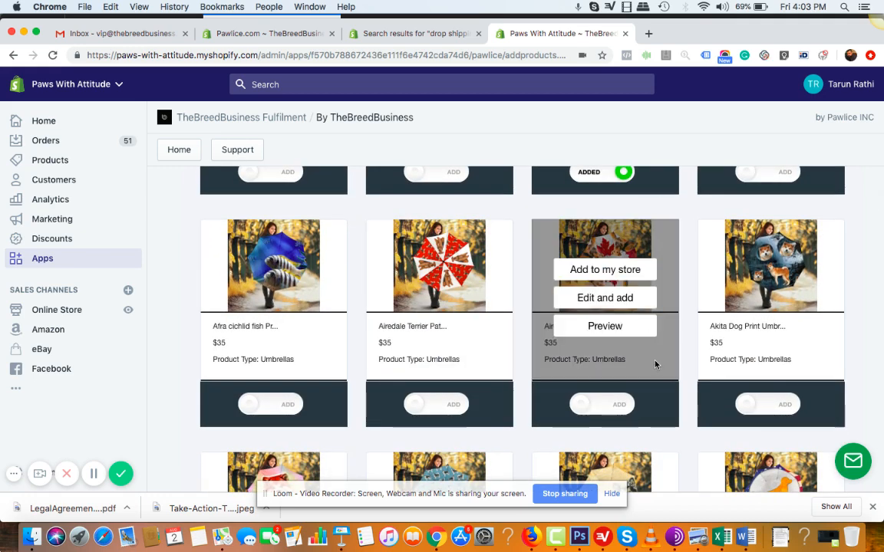
pyautogui.scroll(-1, 656, 360)
pyautogui.scroll(1, 749, 309)
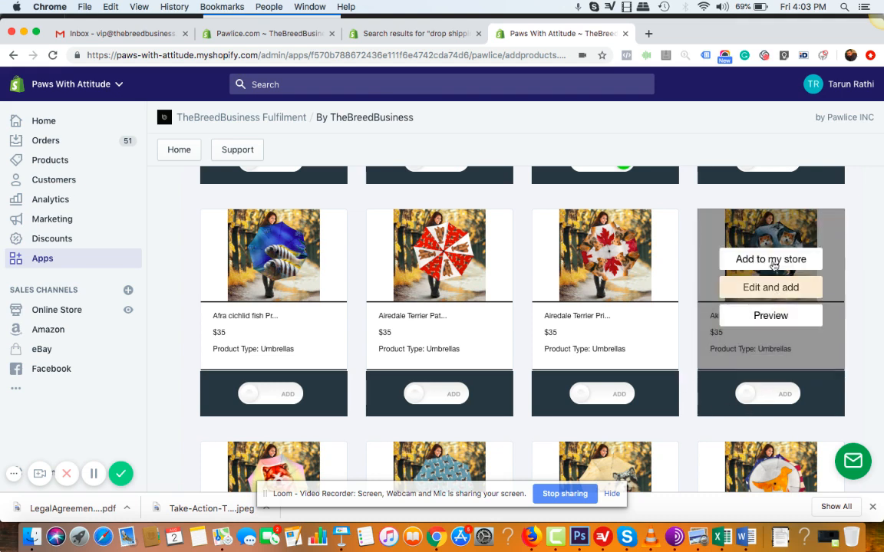
pyautogui.click(789, 395)
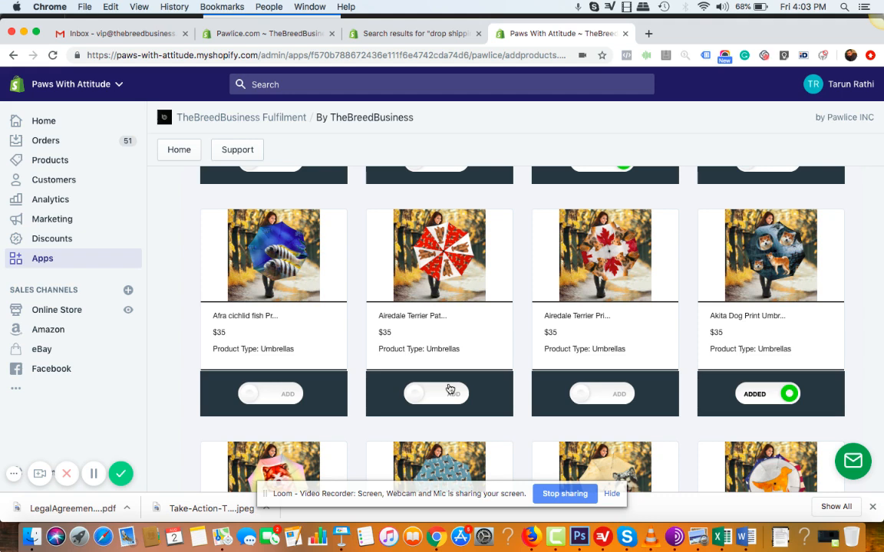
# Look through further umbrella listings in the catalog, then return to the row with the added Akita Dog Print umbrella
pyautogui.scroll(-3, 452, 392)
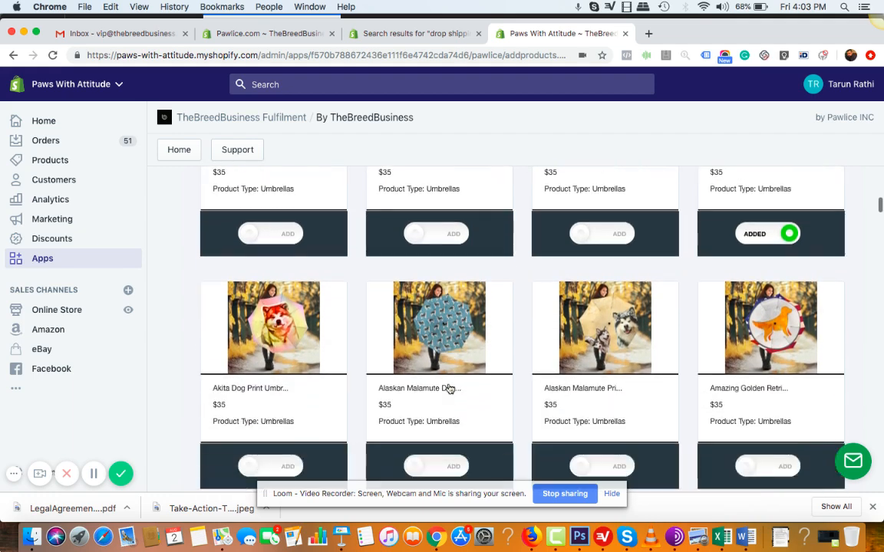
pyautogui.scroll(-3, 453, 403)
pyautogui.scroll(-3, 453, 411)
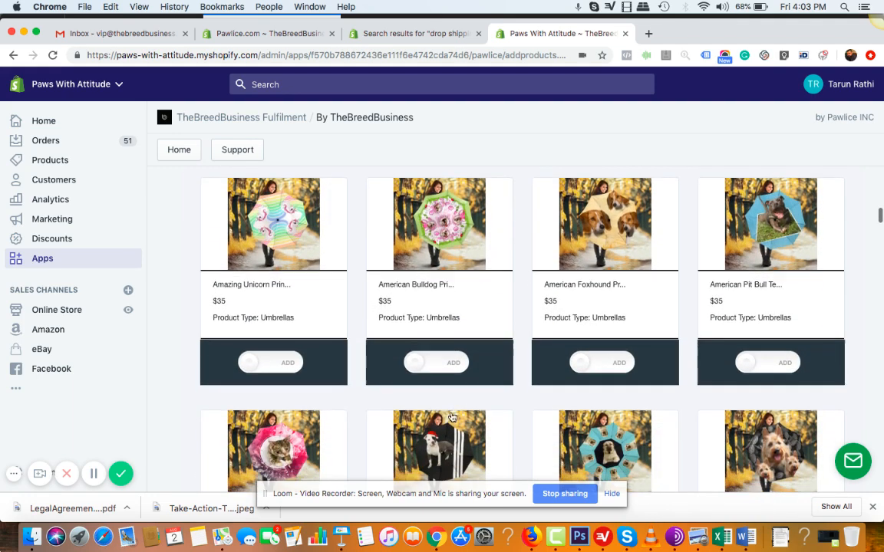
pyautogui.scroll(-3, 337, 380)
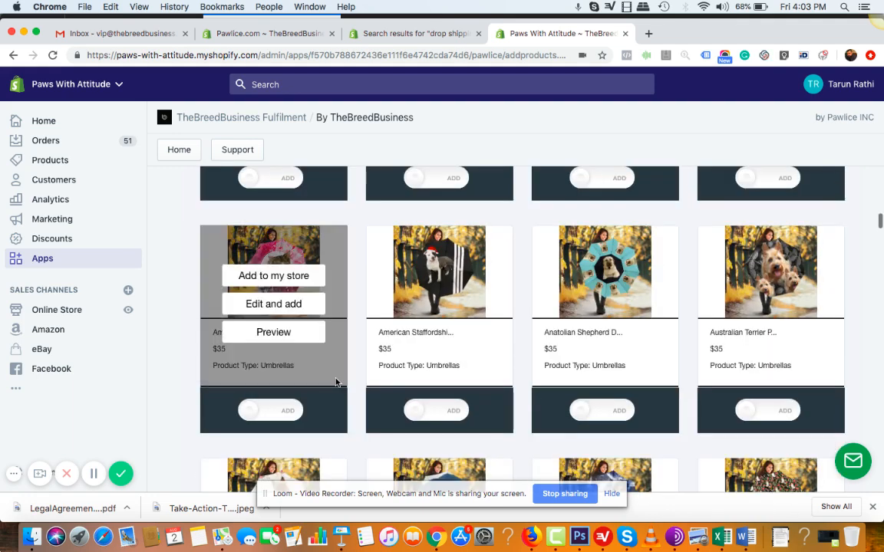
pyautogui.scroll(-5, 358, 352)
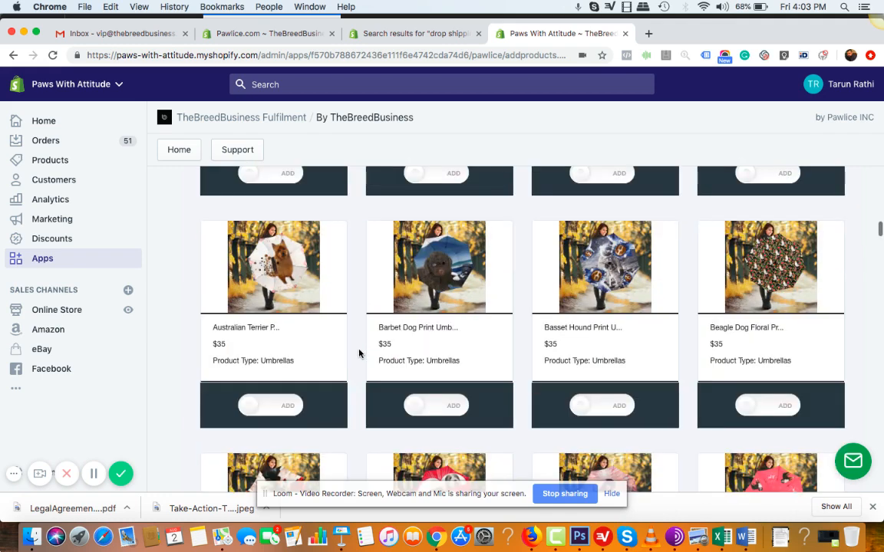
pyautogui.scroll(10, 358, 352)
pyautogui.scroll(-1, 658, 360)
pyautogui.scroll(3, 658, 360)
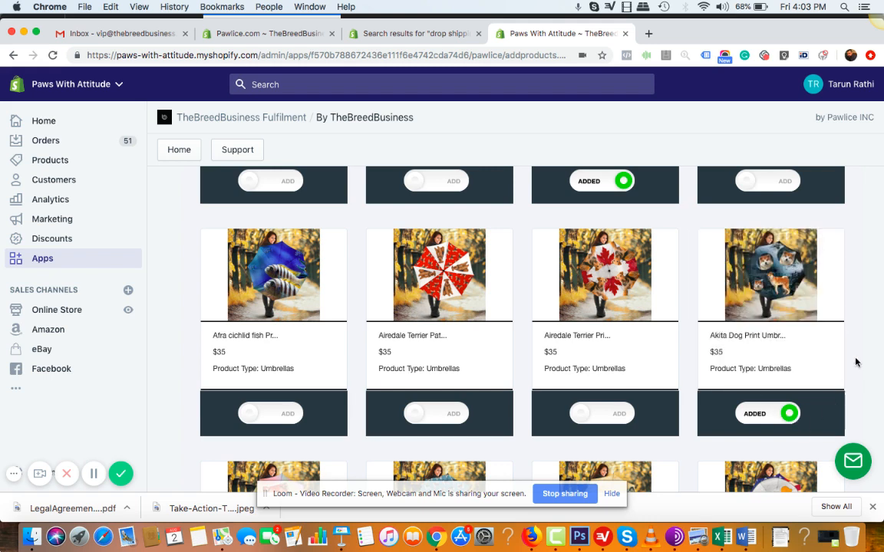
# Copy the full title of the added Akita Dog Print Umbrellas from its product editor, then close the editor without changes
pyautogui.moveTo(769, 339)
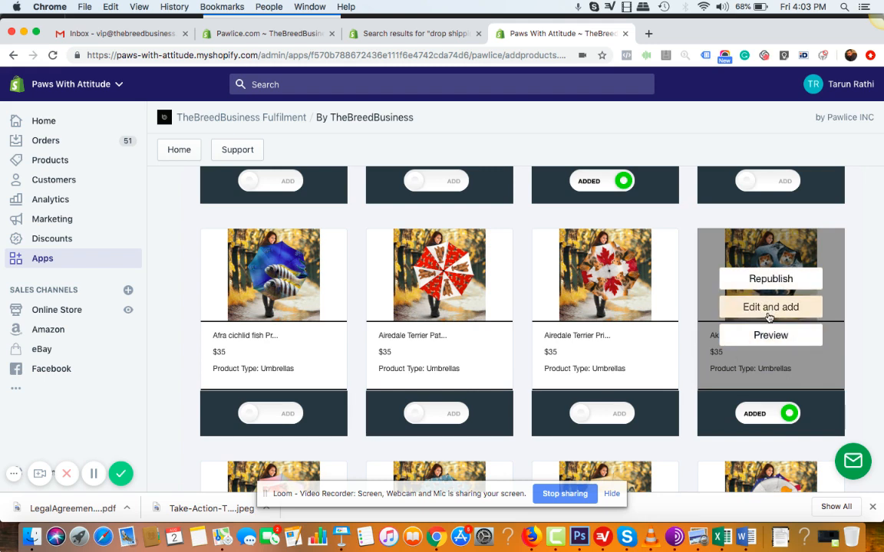
pyautogui.click(769, 314)
pyautogui.tripleClick(463, 233)
pyautogui.press('super+c')
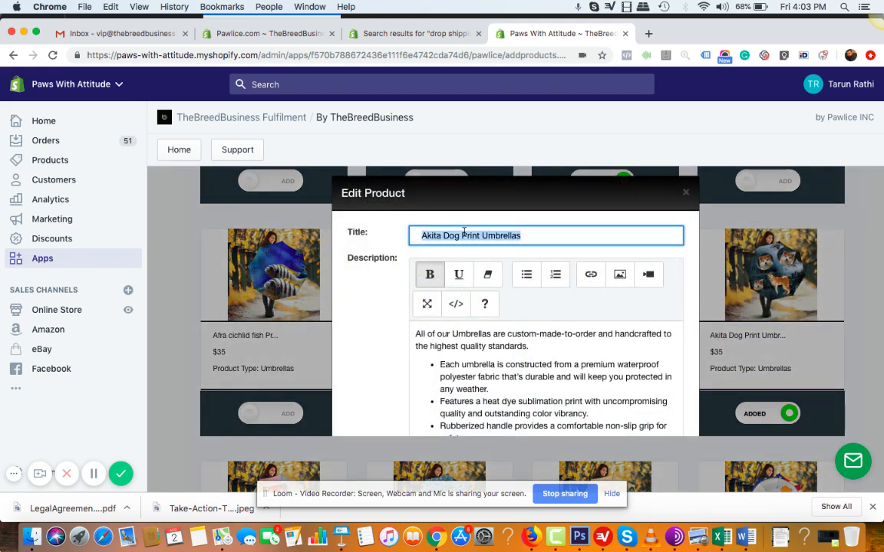
pyautogui.click(686, 192)
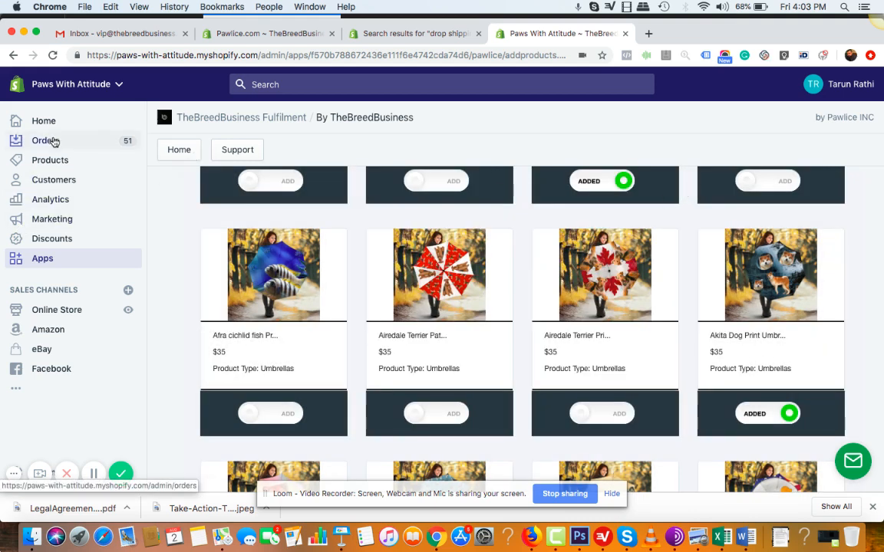
# Search the store's products for "Akita Dog Print Umbrellas" and open the matching product
pyautogui.click(57, 162)
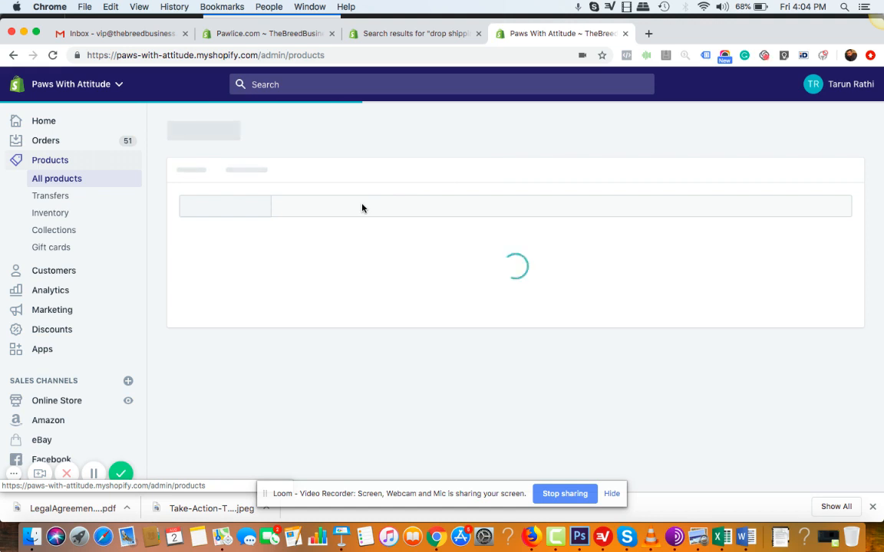
pyautogui.click(346, 227)
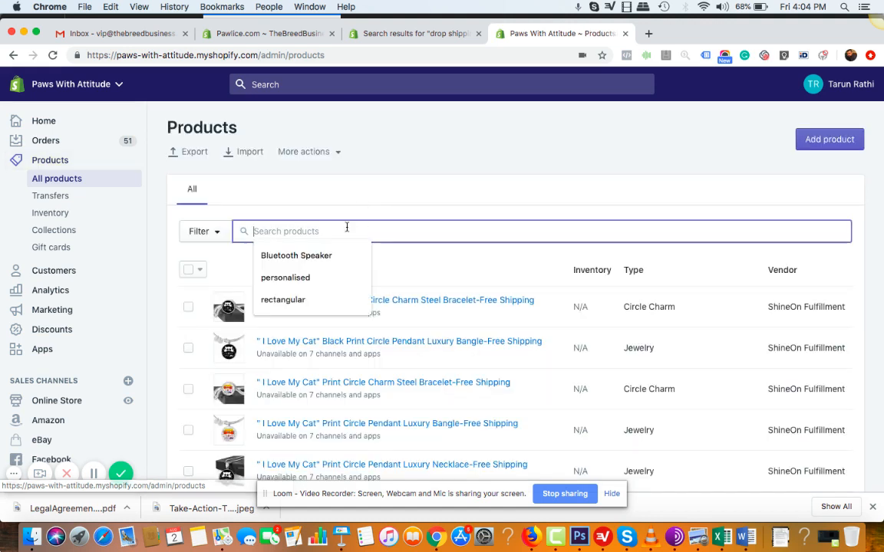
pyautogui.press('super+v')
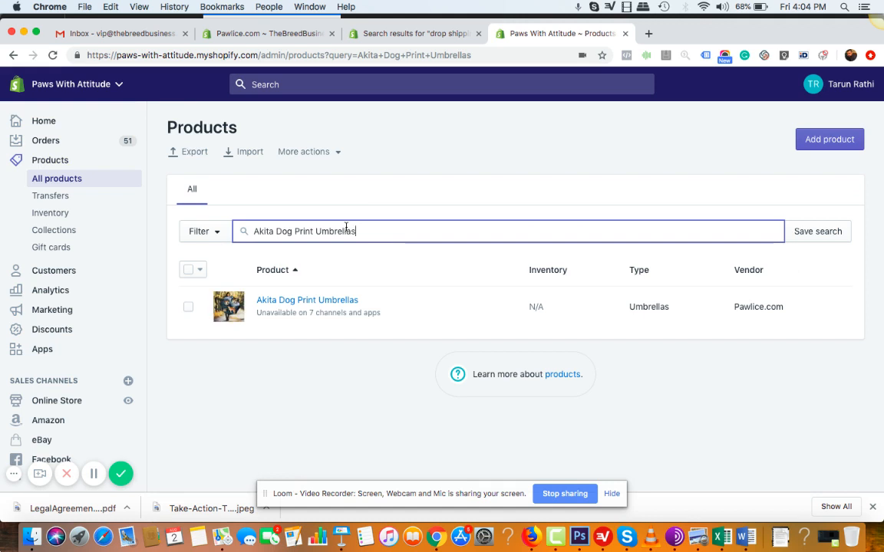
pyautogui.click(311, 301)
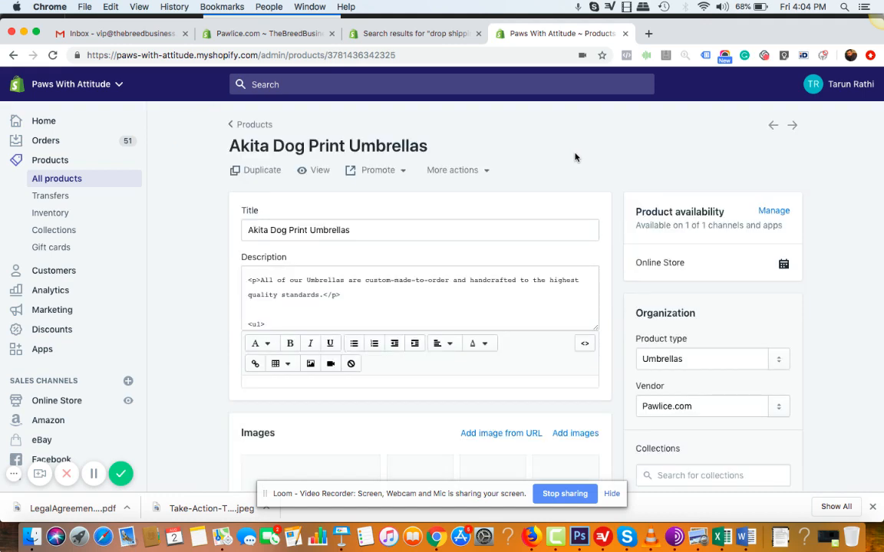
# Review the Akita Dog Print Umbrellas product's description, images, variants and search engine listing
pyautogui.scroll(-6, 575, 157)
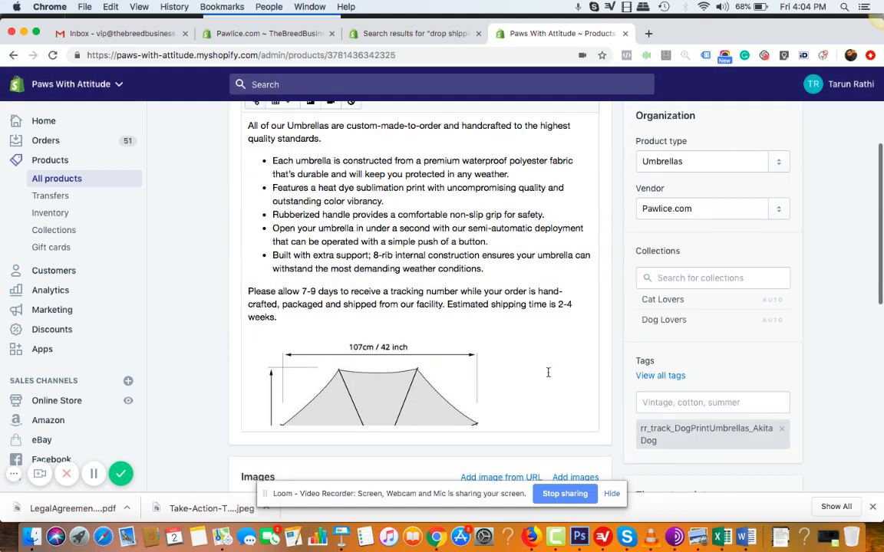
pyautogui.scroll(3, 578, 365)
pyautogui.scroll(-10, 755, 381)
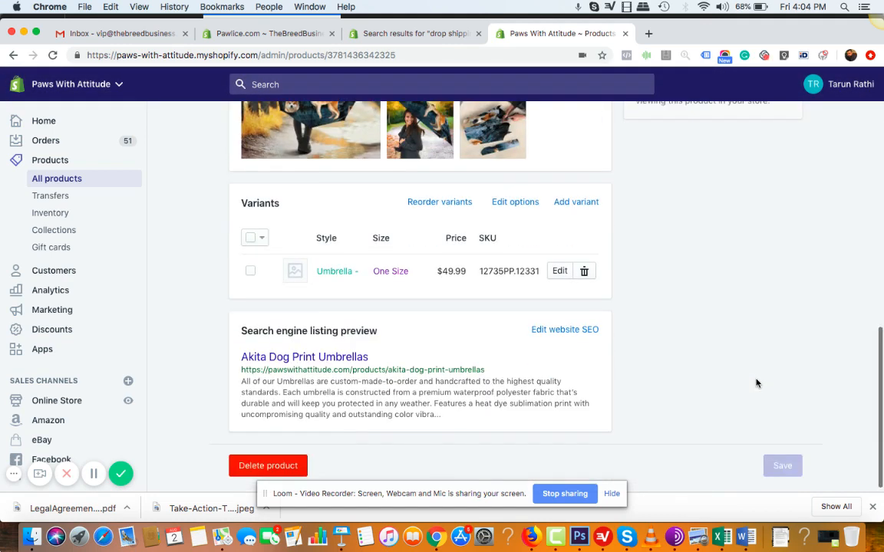
pyautogui.scroll(3, 756, 381)
pyautogui.moveTo(442, 202); pyautogui.dragTo(310, 188)
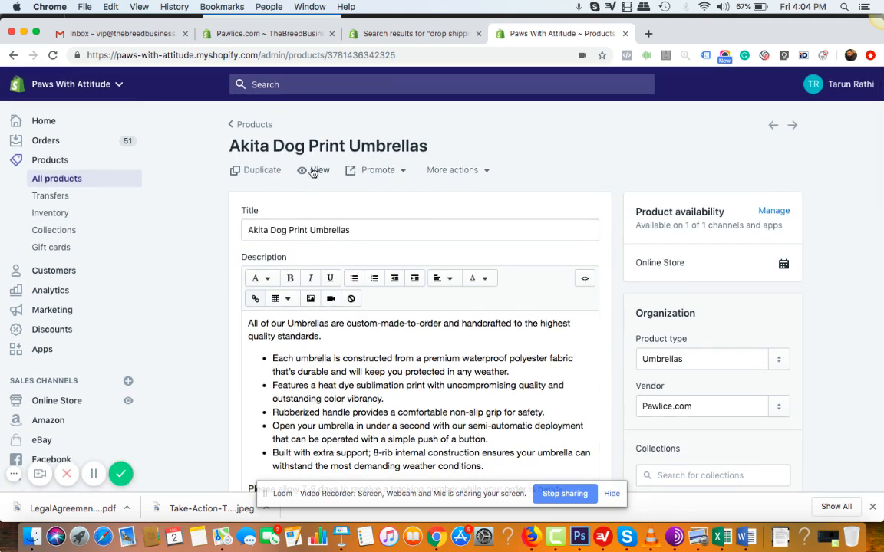
# View the Akita Dog Print Umbrellas on the live storefront, examining its price, options and description, and display the second product image
pyautogui.click(311, 172)
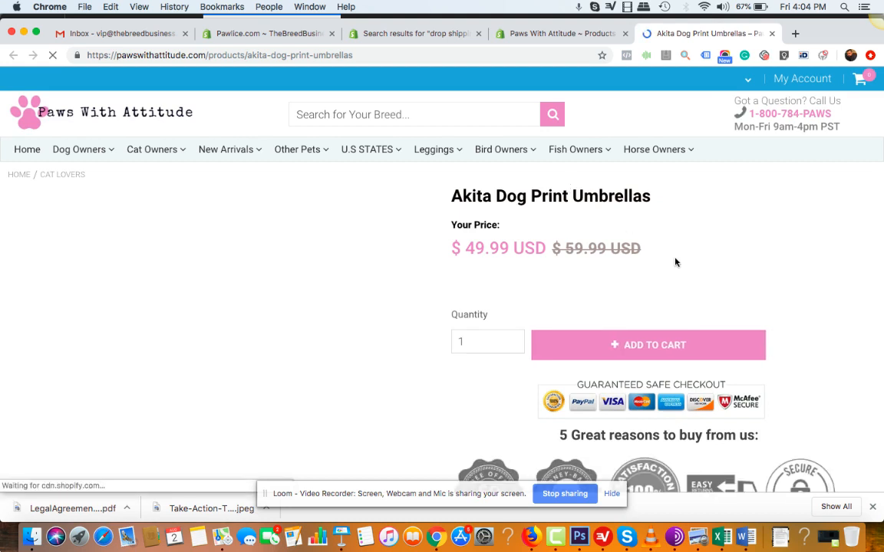
pyautogui.scroll(-3, 675, 258)
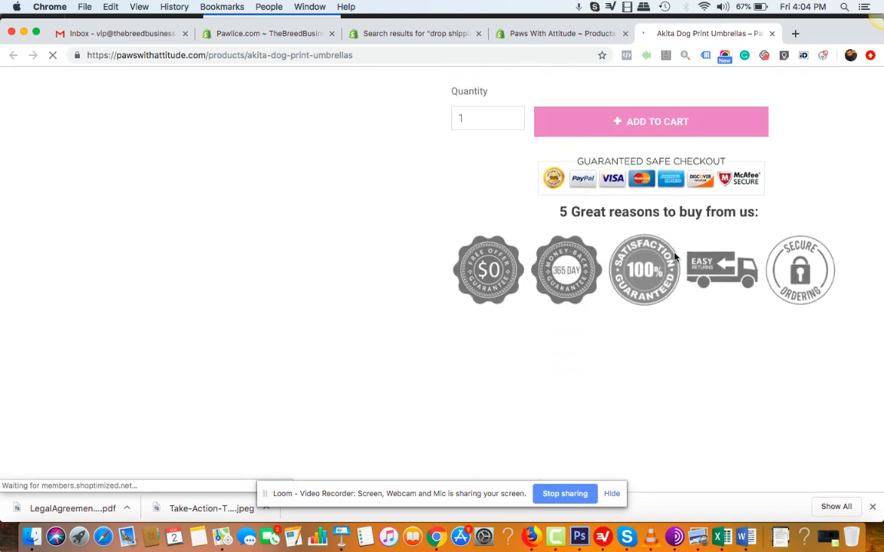
pyautogui.scroll(5, 674, 257)
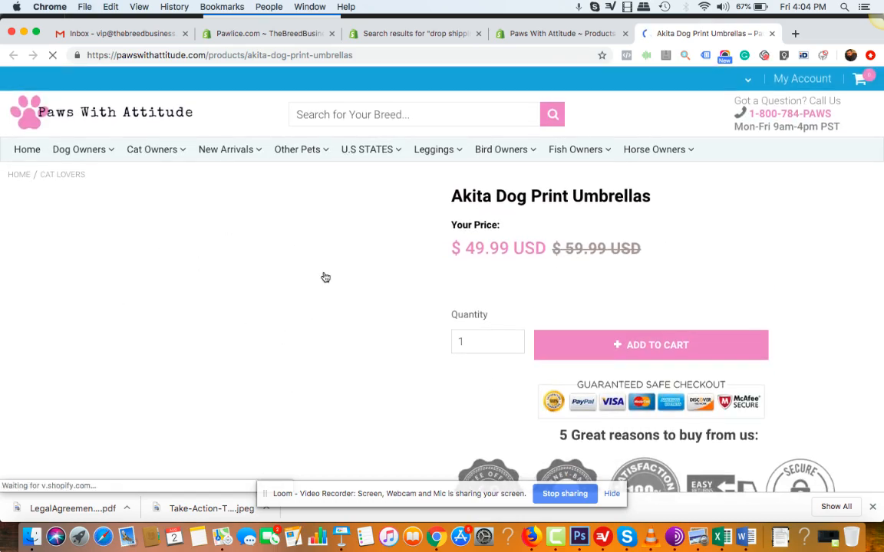
pyautogui.scroll(-5, 601, 256)
pyautogui.scroll(5, 602, 256)
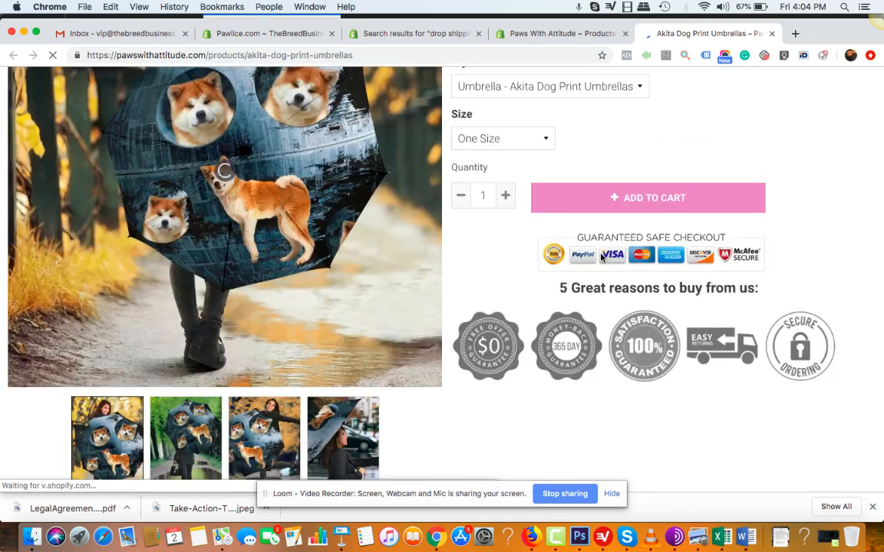
pyautogui.scroll(-5, 600, 256)
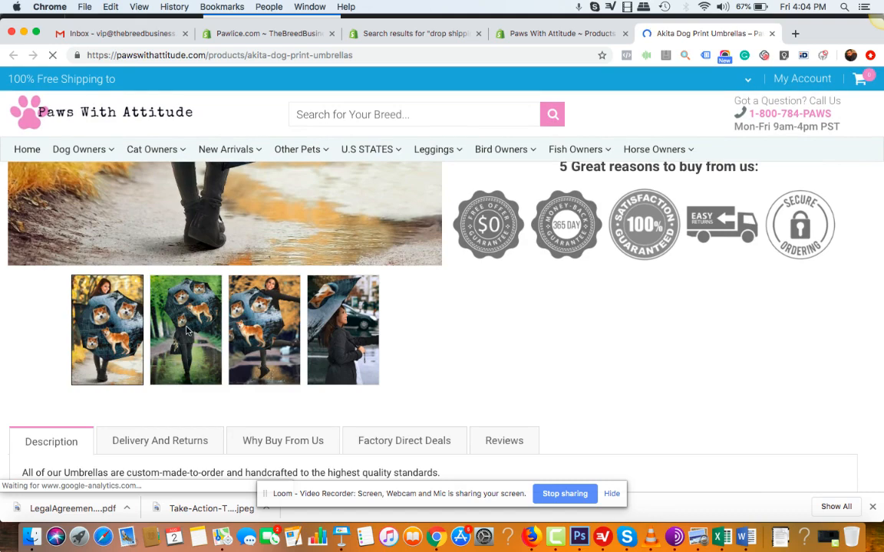
pyautogui.click(186, 331)
pyautogui.scroll(5, 279, 330)
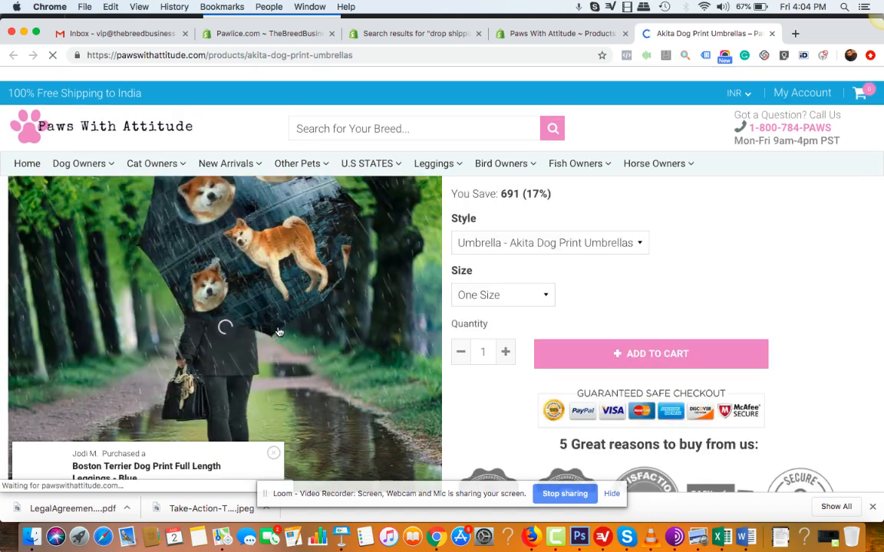
pyautogui.scroll(2, 279, 330)
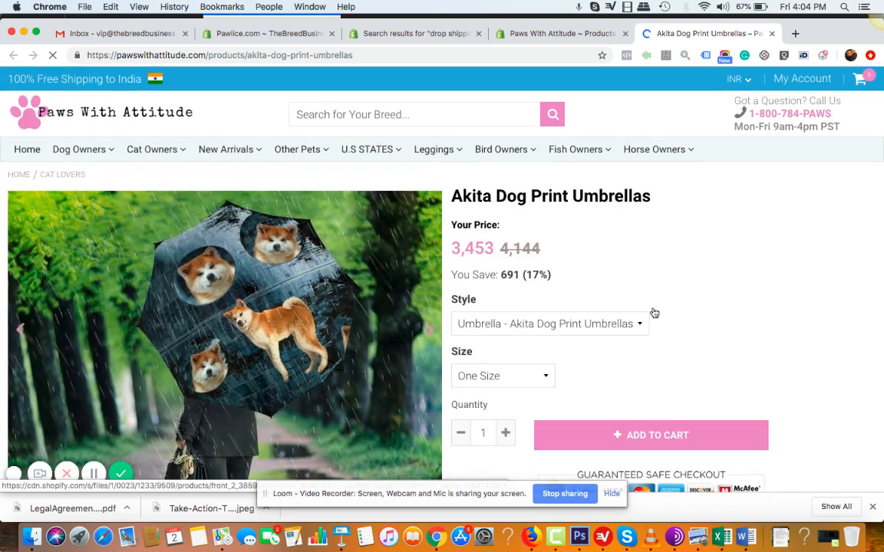
# Return to the TheBreedBusiness Fulfilment app in the store admin and open its offline support message form
pyautogui.click(550, 33)
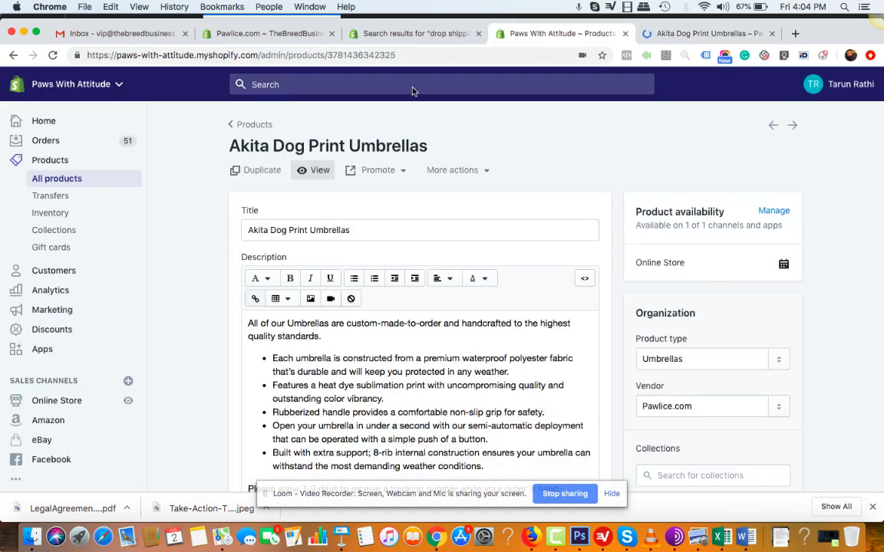
pyautogui.click(12, 55)
pyautogui.click(13, 55)
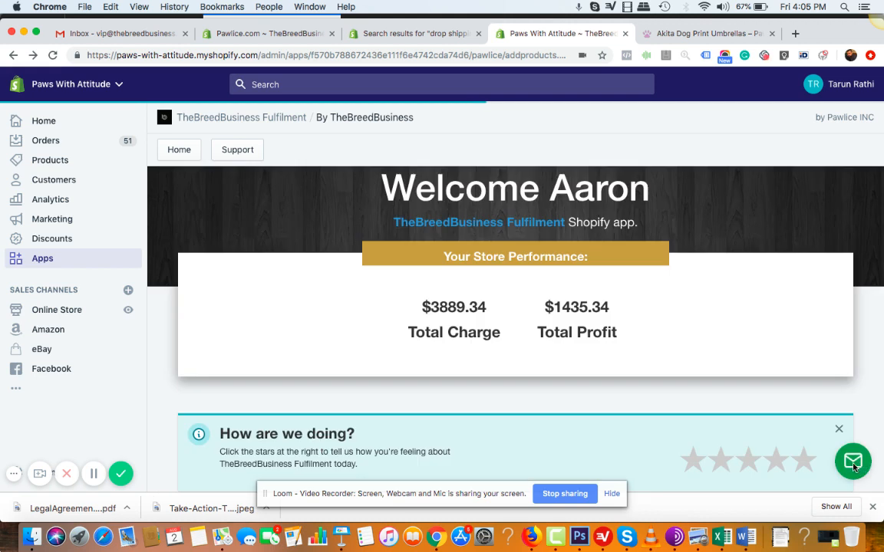
pyautogui.click(854, 463)
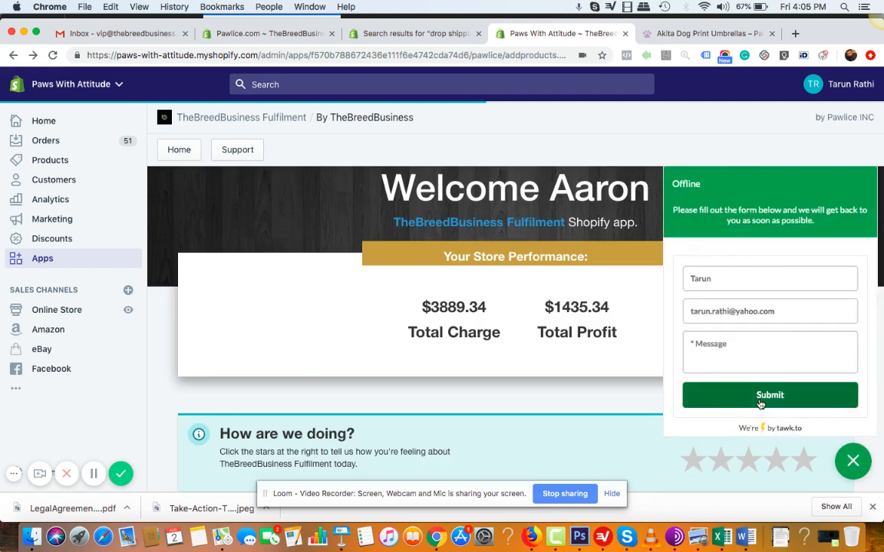